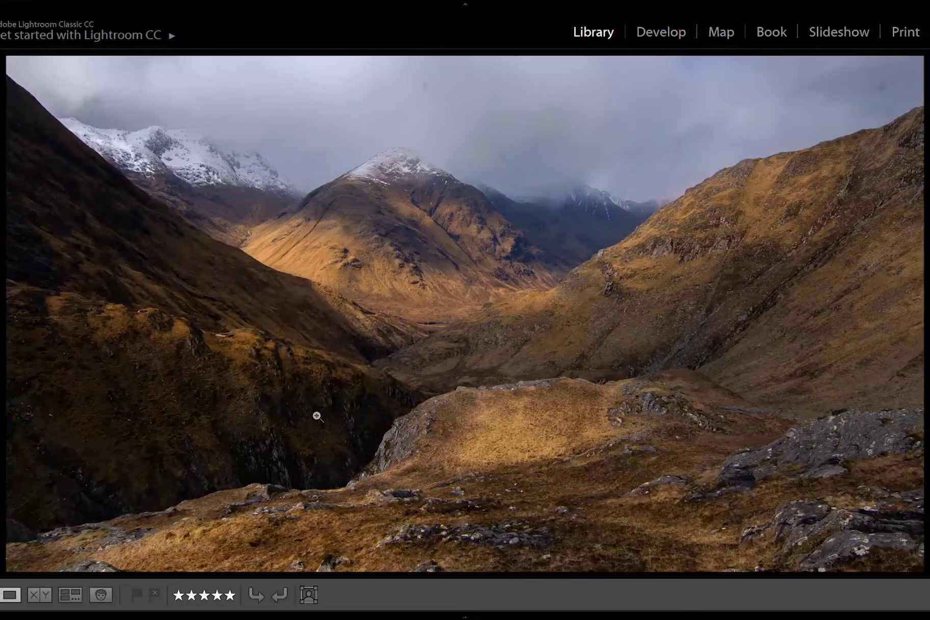
Compare the first two mountain valley photos of the Library grid side by side
key("g")
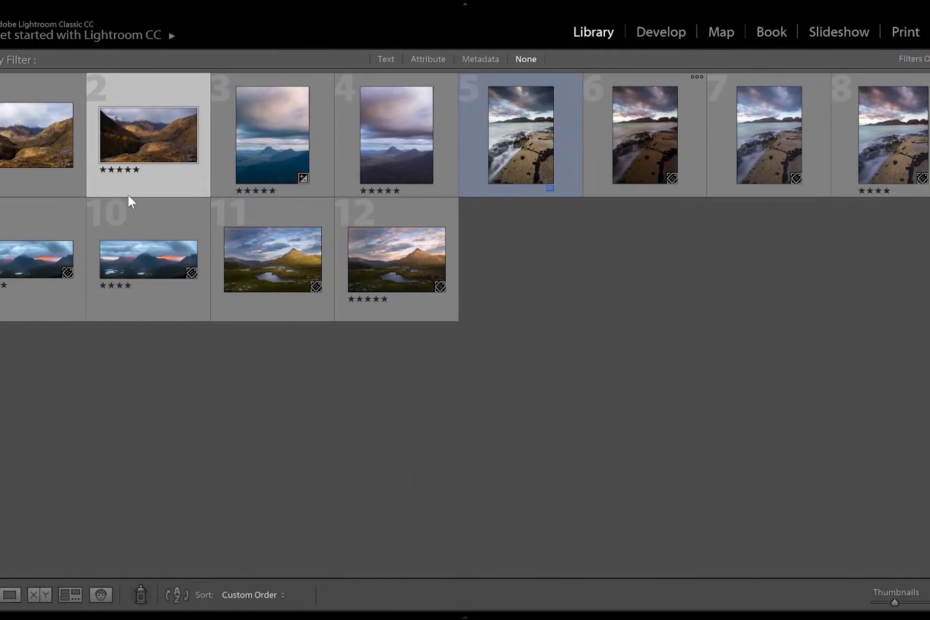
left_click(28, 131, "ctrl")
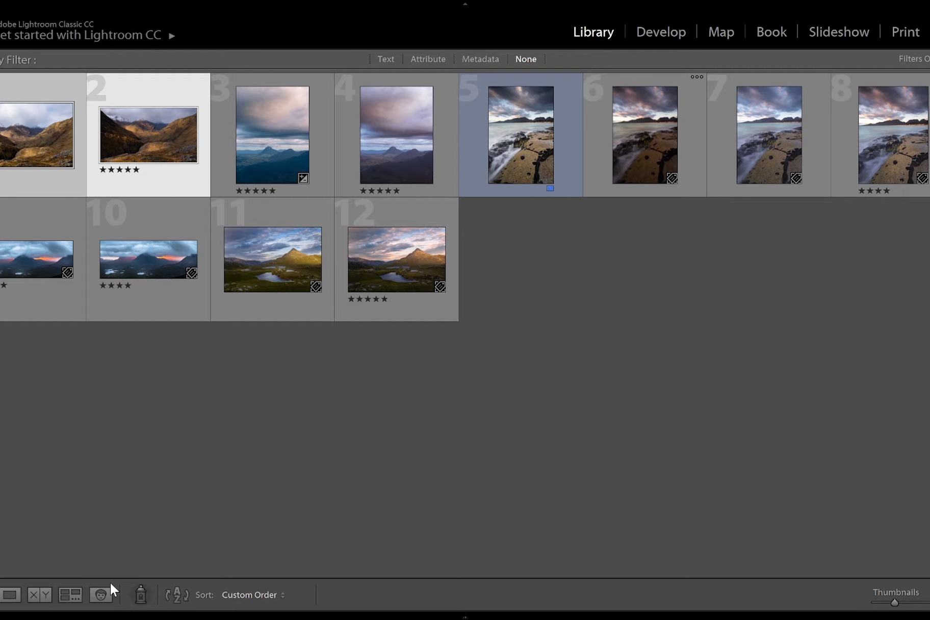
left_click(33, 595)
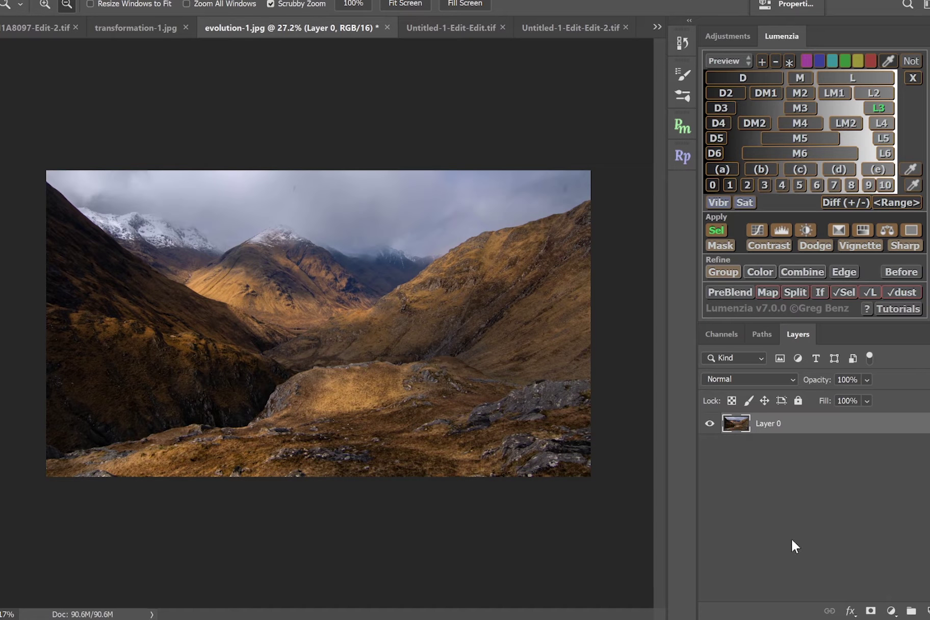
Add a layer mask to Layer 0 of evolution-1.jpg and turn the mask white so the whole image shows
left_click(871, 610)
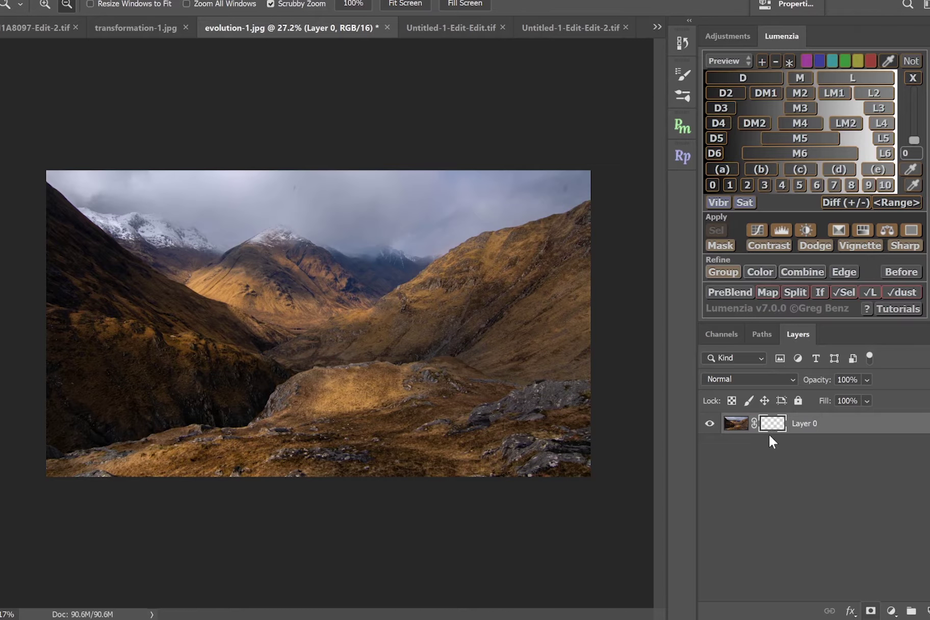
left_click(770, 432)
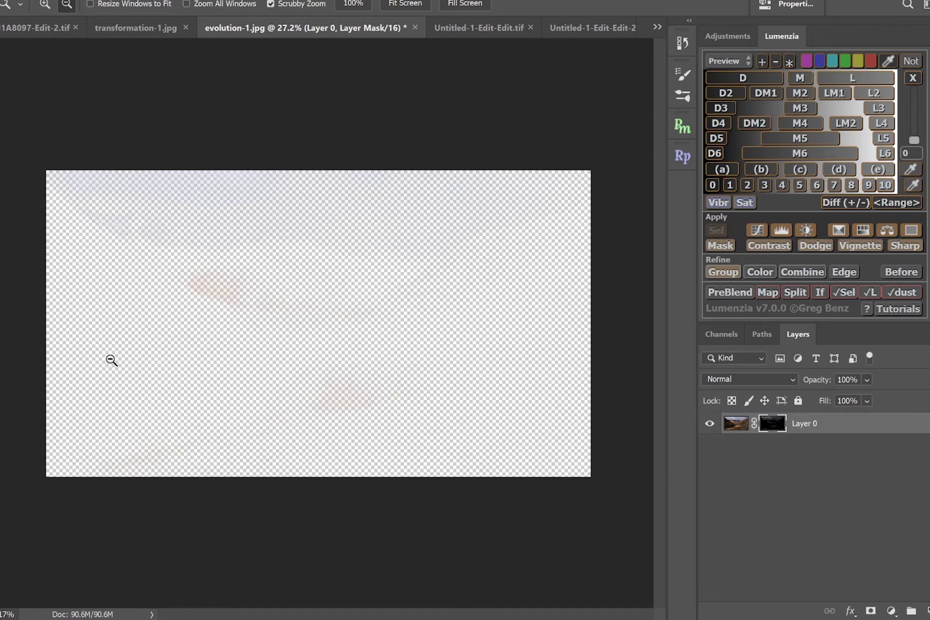
key("ctrl+i")
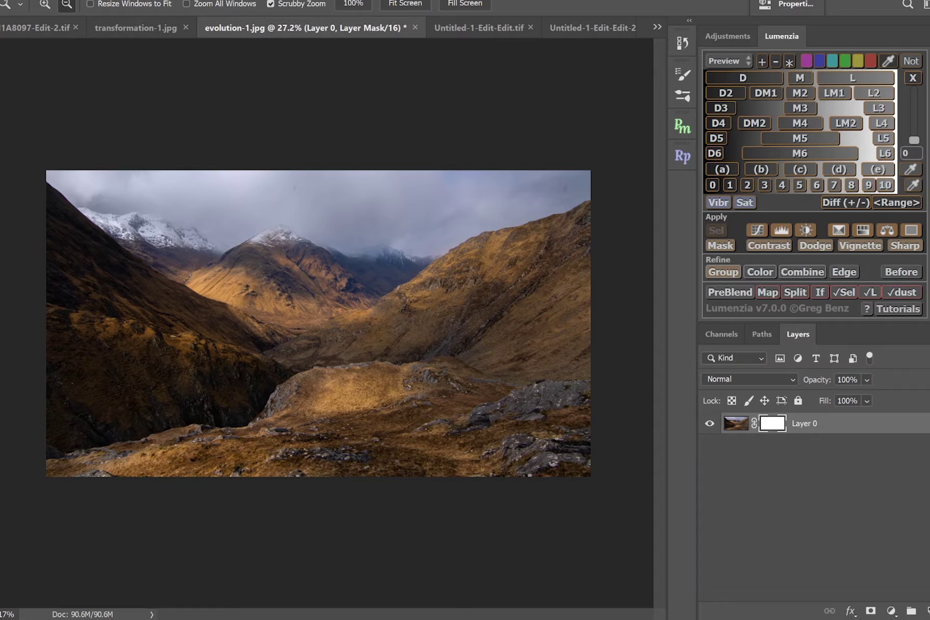
Brush broad black strokes at 100% opacity across the sky and peaks on Layer 0's mask, and display the mask alone
key("b")
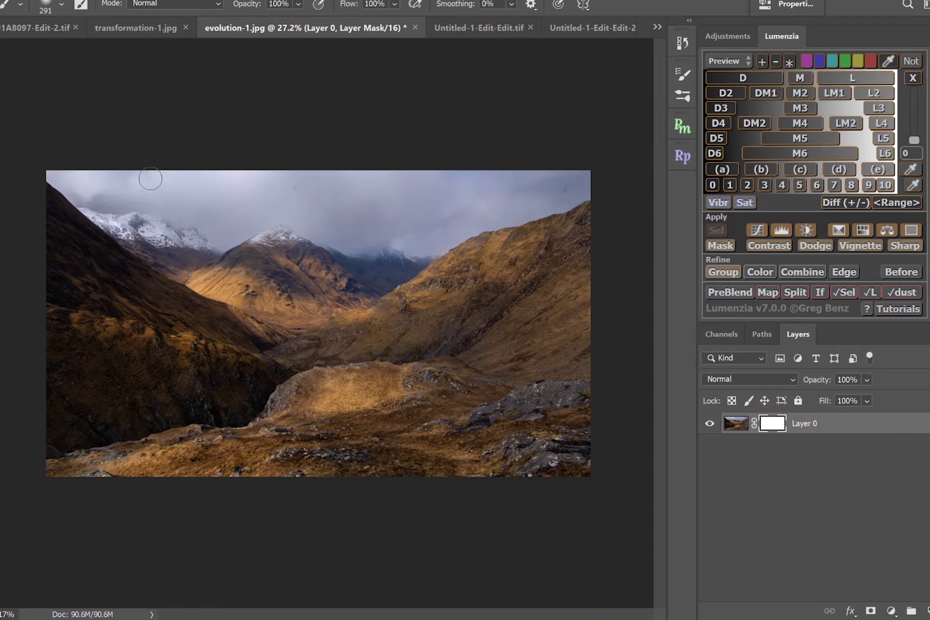
left_click_drag(154, 183, 184, 183)
mouse_move(390, 228)
left_mouse_down()
mouse_move(102, 203)
mouse_move(510, 255)
mouse_move(530, 285)
mouse_move(510, 255)
mouse_move(561, 263)
left_mouse_up()
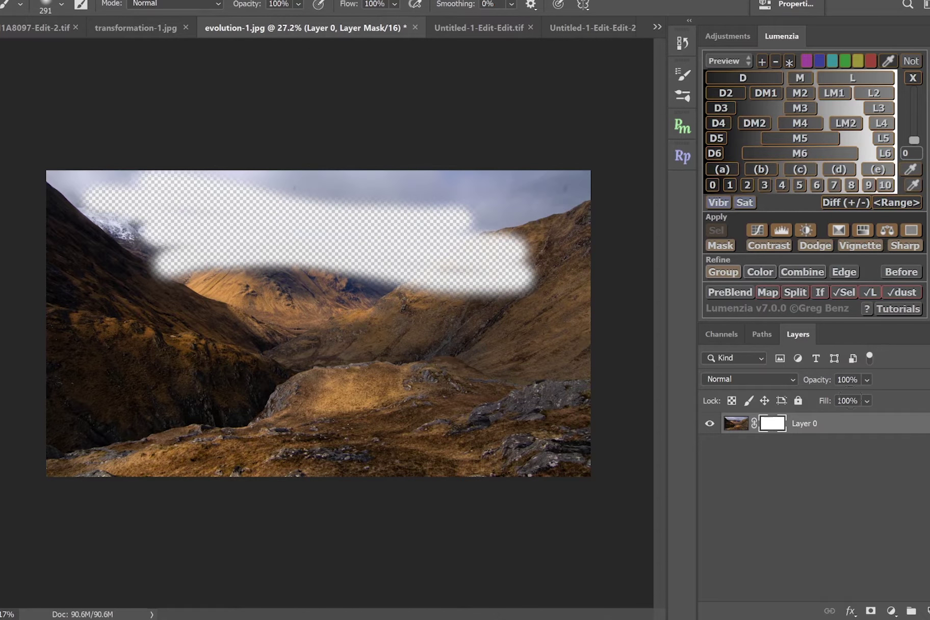
left_click(773, 424, "alt")
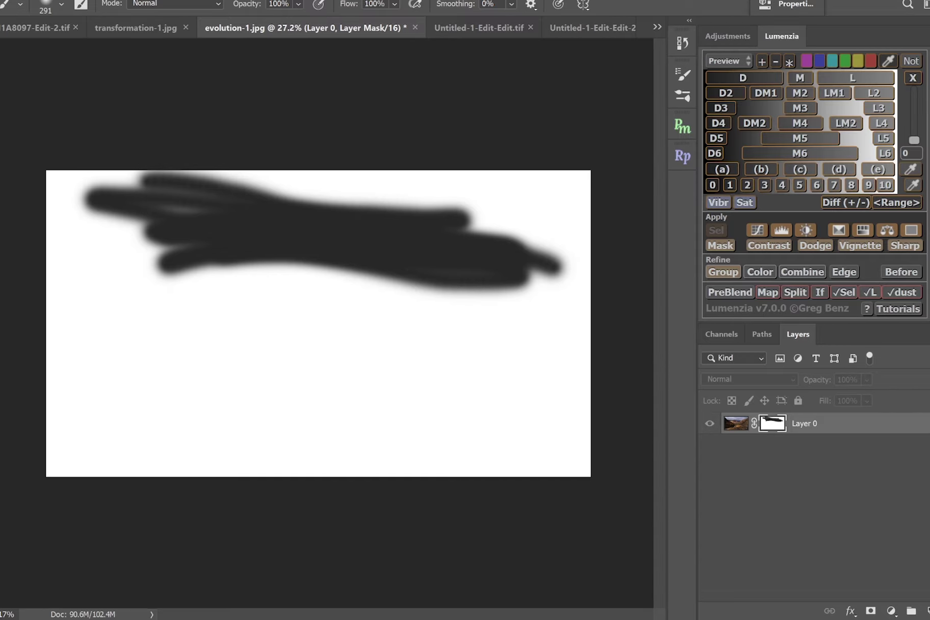
Set the brush opacity to 50% and paint a grey stroke across the lower middle of the mask
key("Return")
type("50")
mouse_move(240, 338)
left_mouse_down()
mouse_move(482, 386)
mouse_move(244, 350)
mouse_move(357, 356)
mouse_move(496, 410)
left_mouse_up()
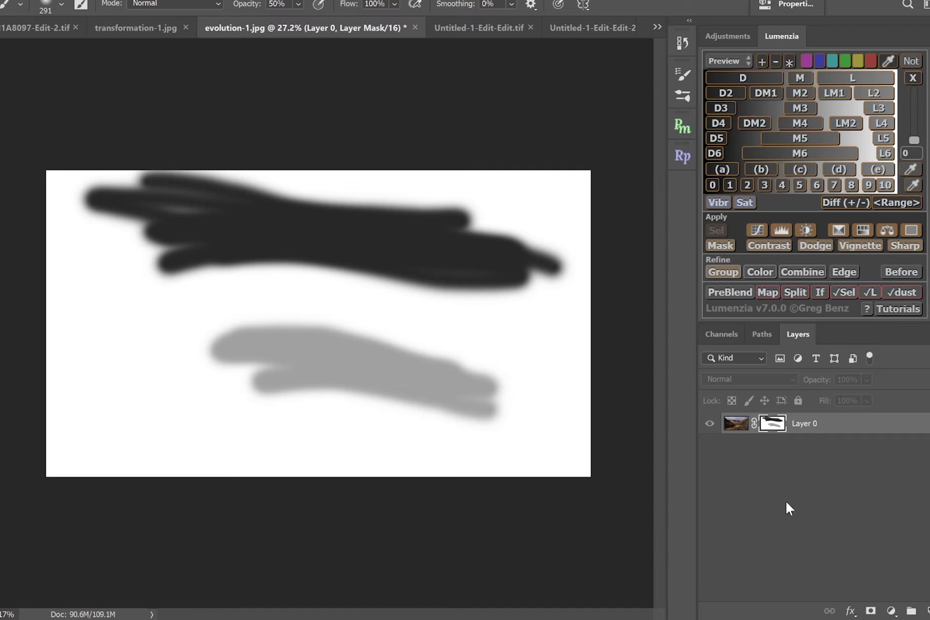
Return from the mask view to the image and delete the layer mask from Layer 0
left_click(769, 427)
left_click(769, 428, "alt")
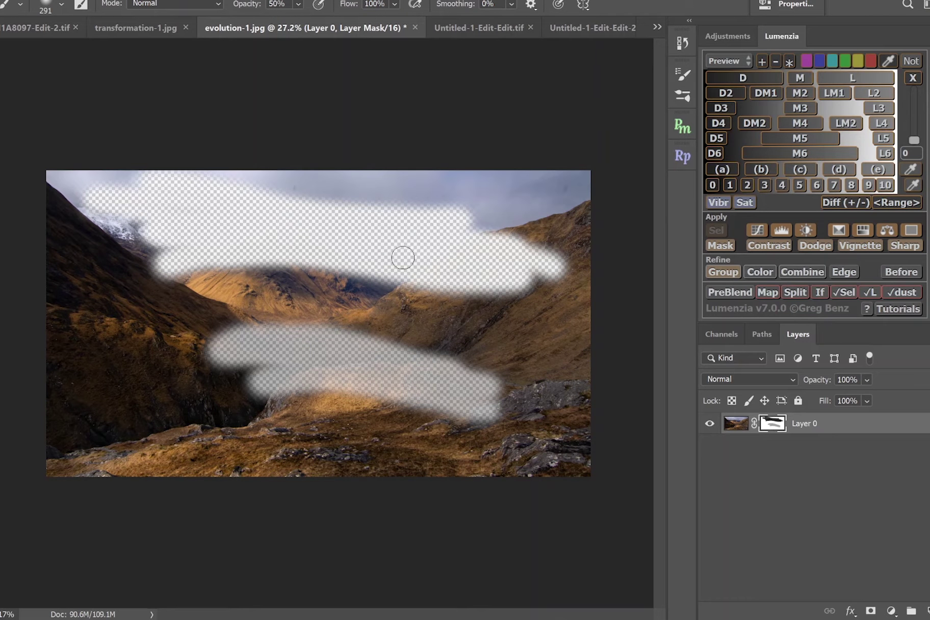
right_click(772, 423)
left_click(815, 456)
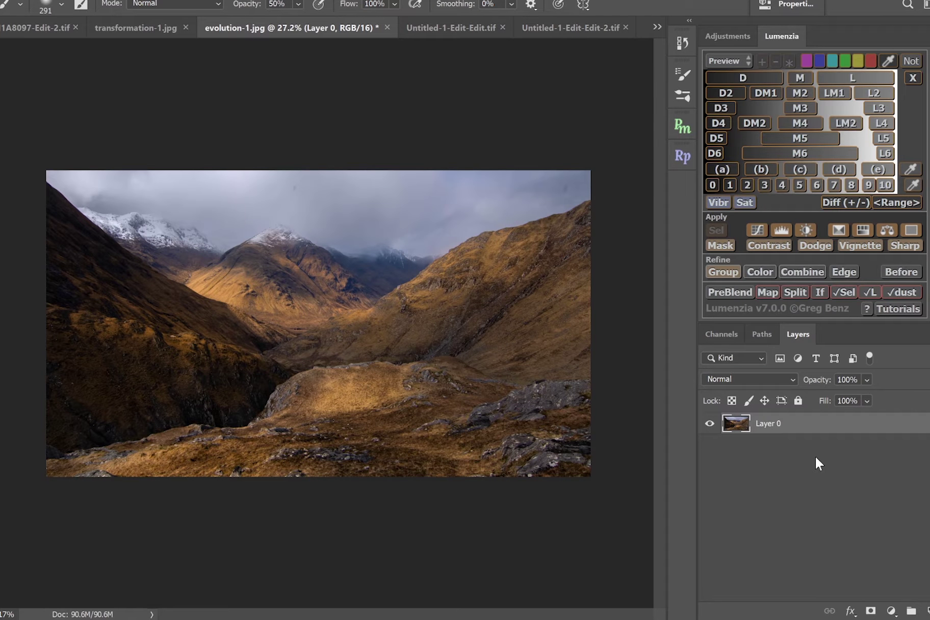
Preview the L3 luminosity mask on the valley photo and undo the preview
left_click(878, 108)
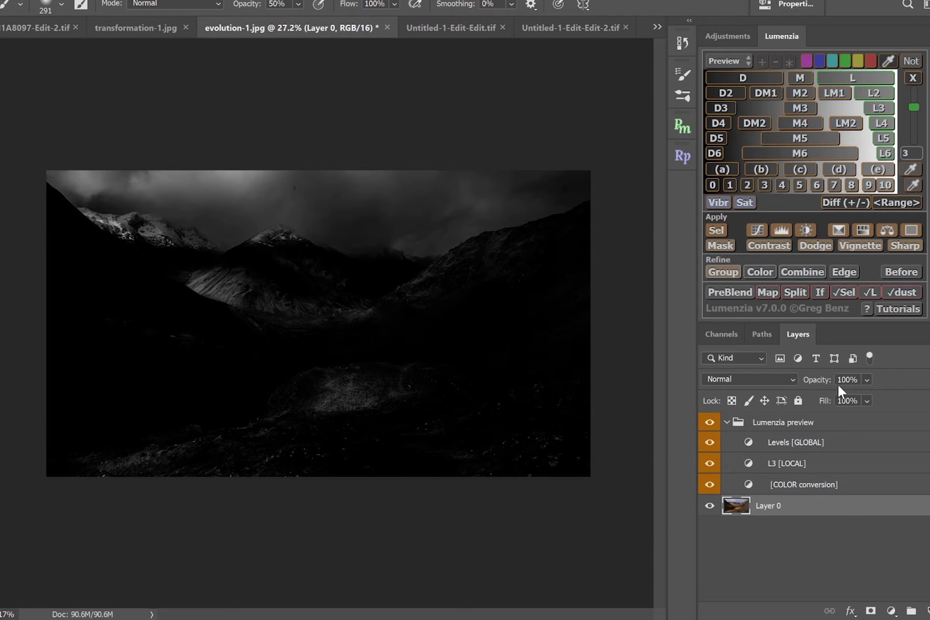
key("ctrl+z")
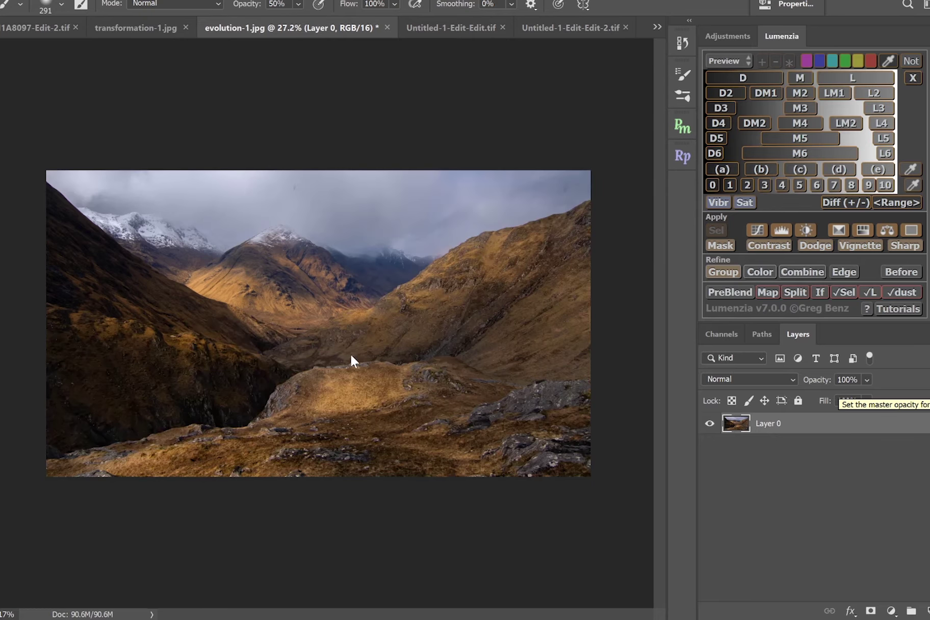
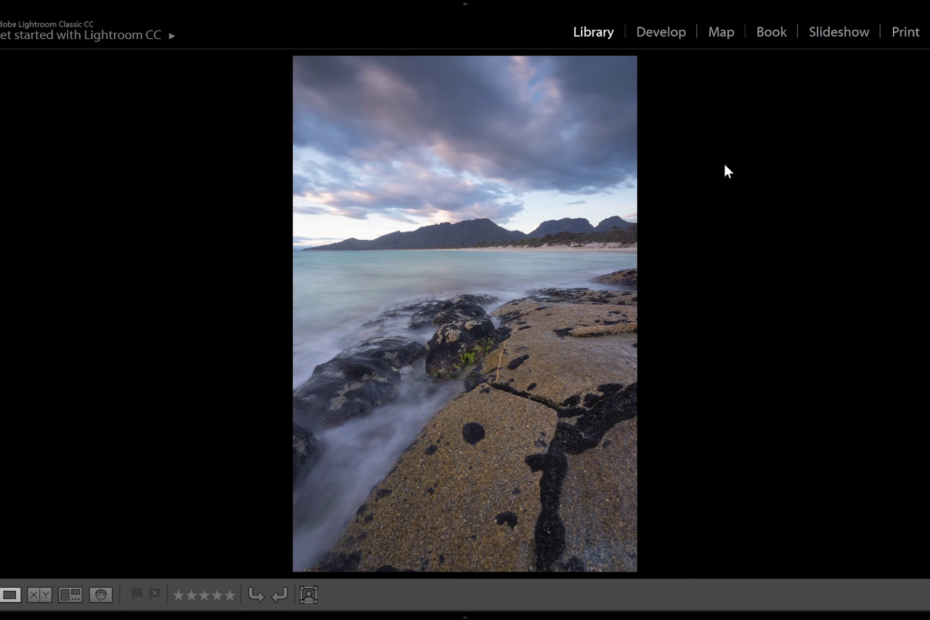
Examine the different versions of the rocky coast photo in Lightroom and move on to the sunset mountain panorama
key("Right")
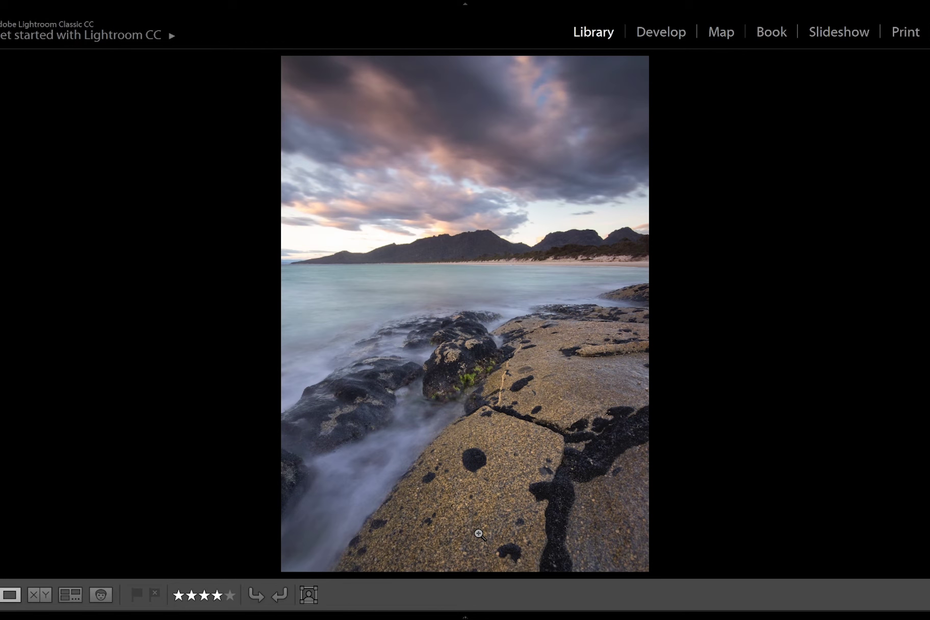
key("Right")
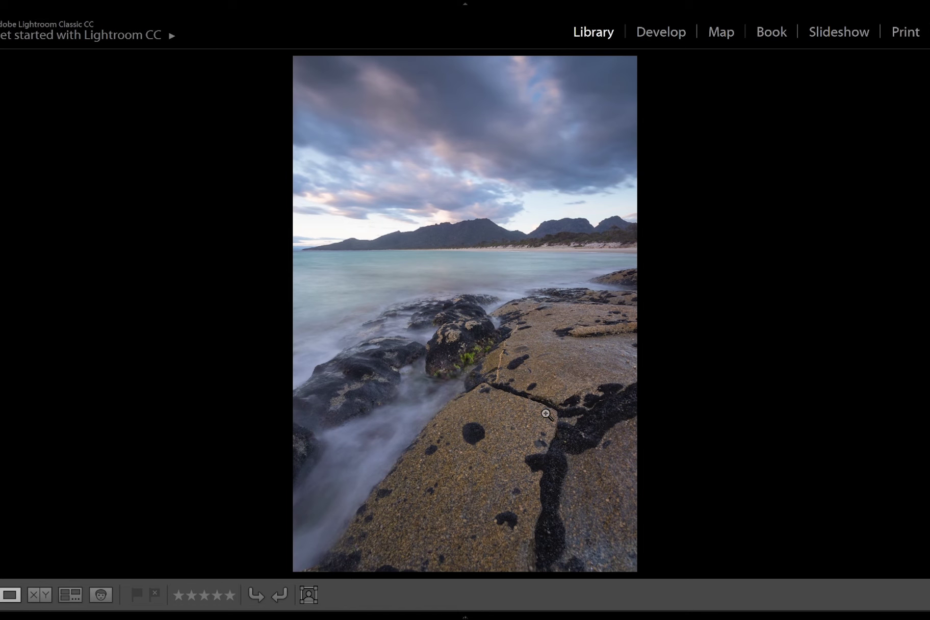
key("Right")
key("4")
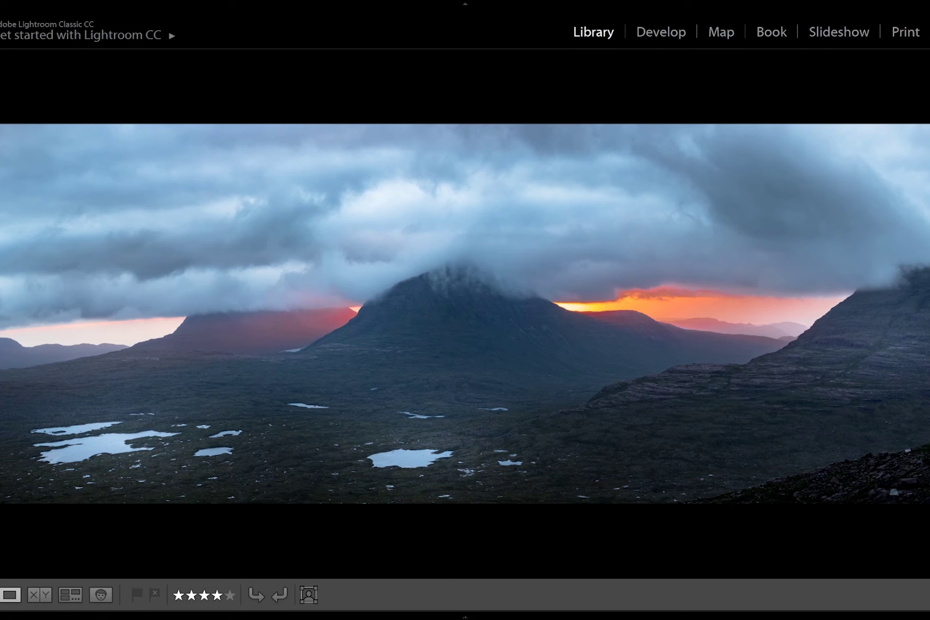
Switch to Photoshop and start Free Transform on the transformation-1.jpg panorama, trying out its upper-left corner handle
mouse_move(2, 339)
left_click(504, 556)
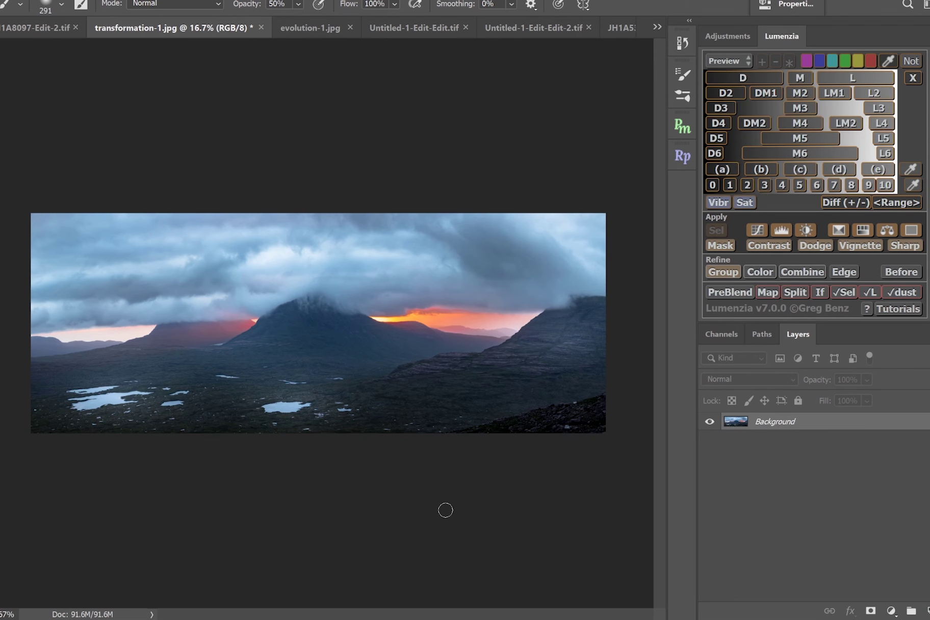
key("ctrl+t")
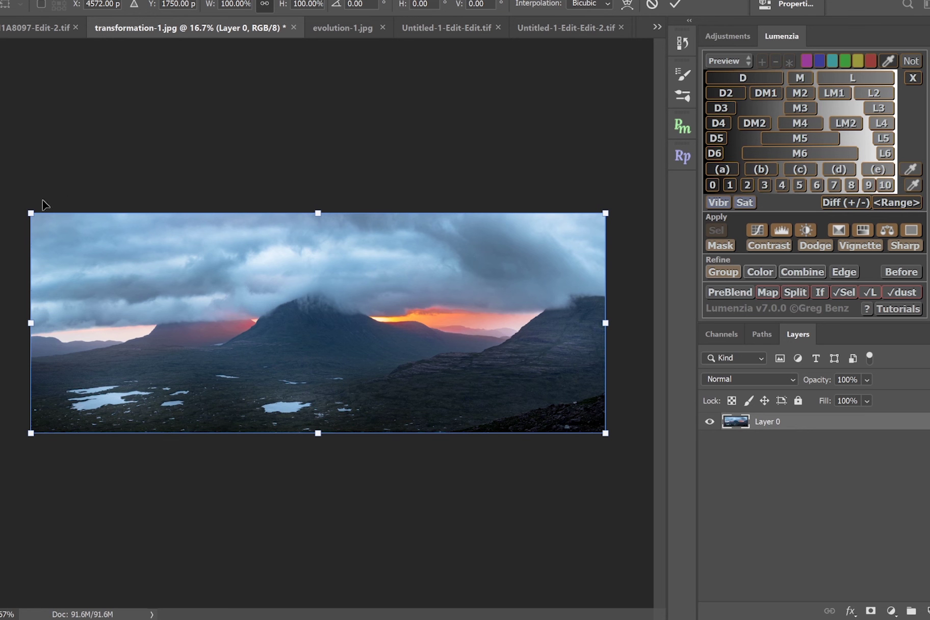
left_click_drag(28, 210, 29, 211)
left_click_drag(78, 246, 30, 213)
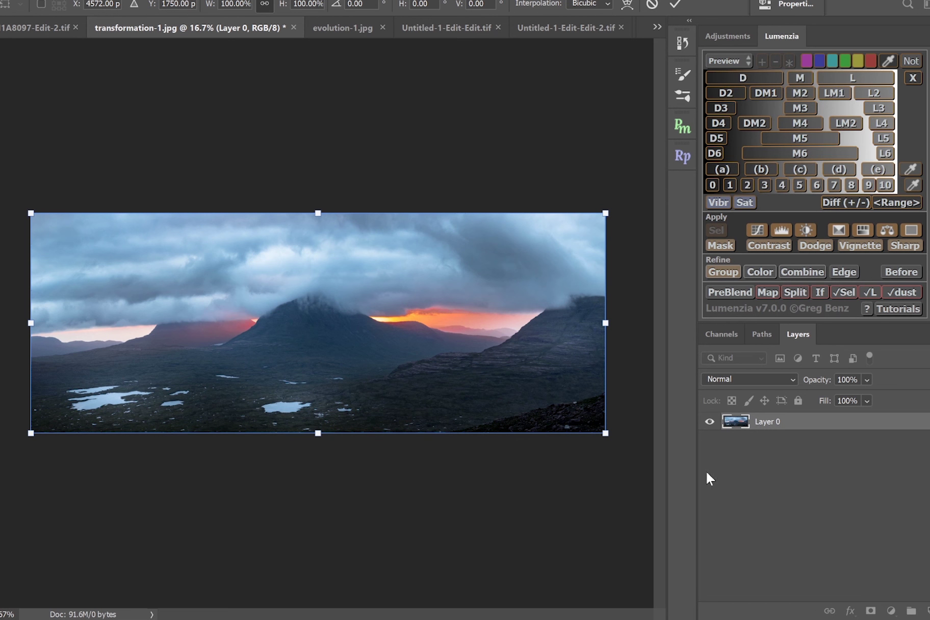
Warp the panorama with the Custom grid, reshaping its left edge and the clouds around the upper-left grid intersection
left_click(628, 5)
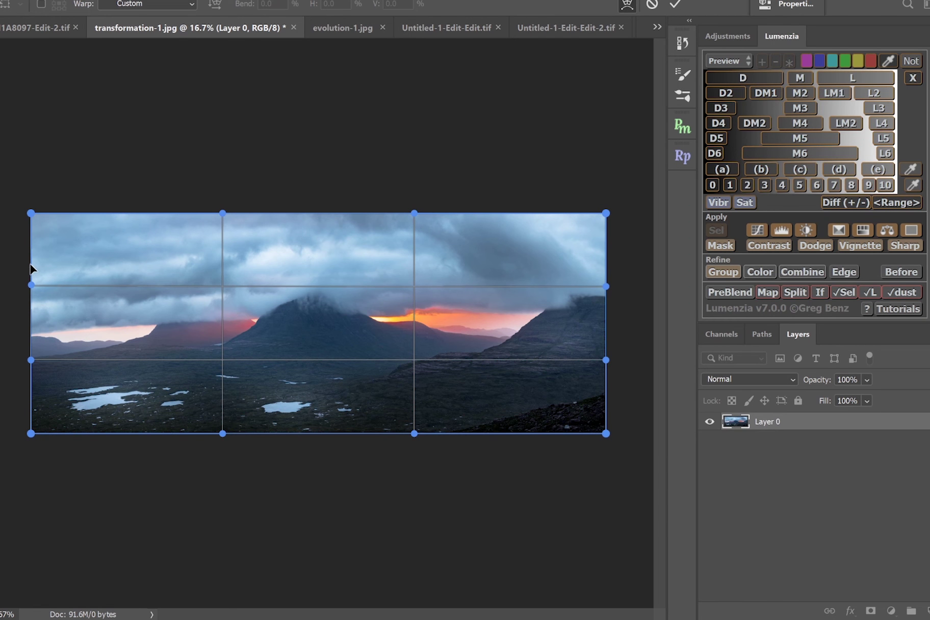
left_click_drag(30, 269, 27, 261)
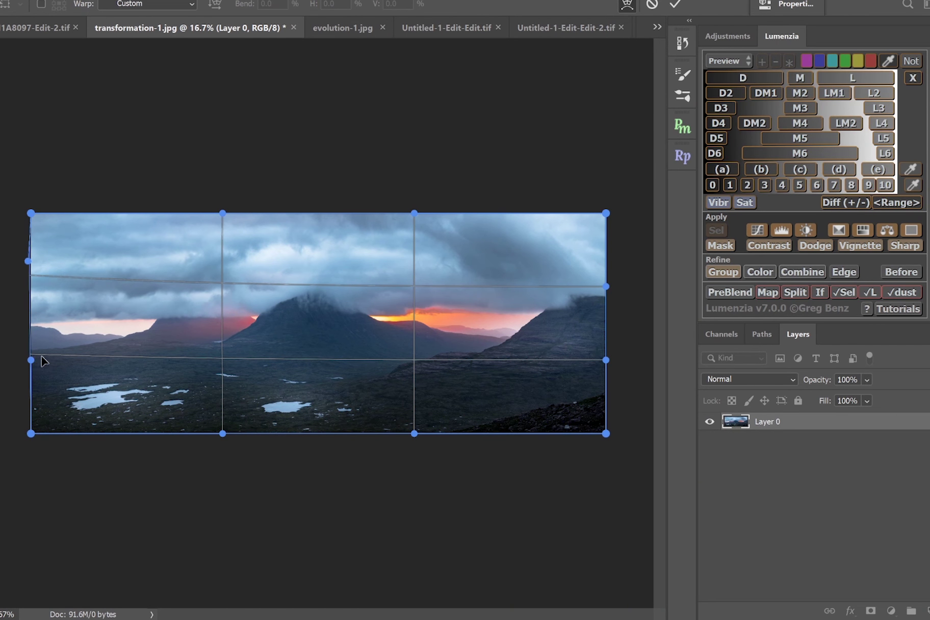
left_click_drag(44, 360, 41, 359)
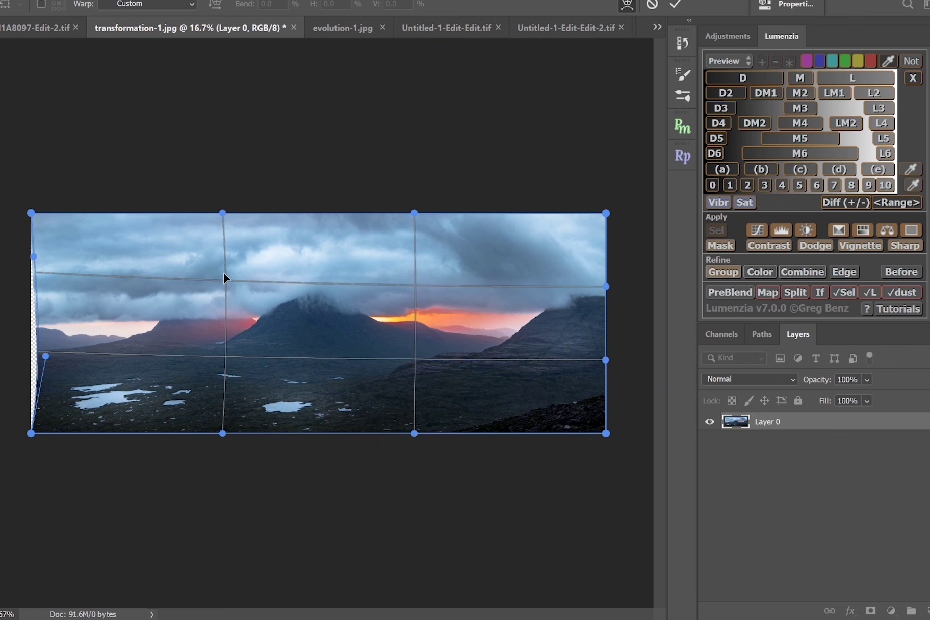
left_click_drag(223, 271, 220, 283)
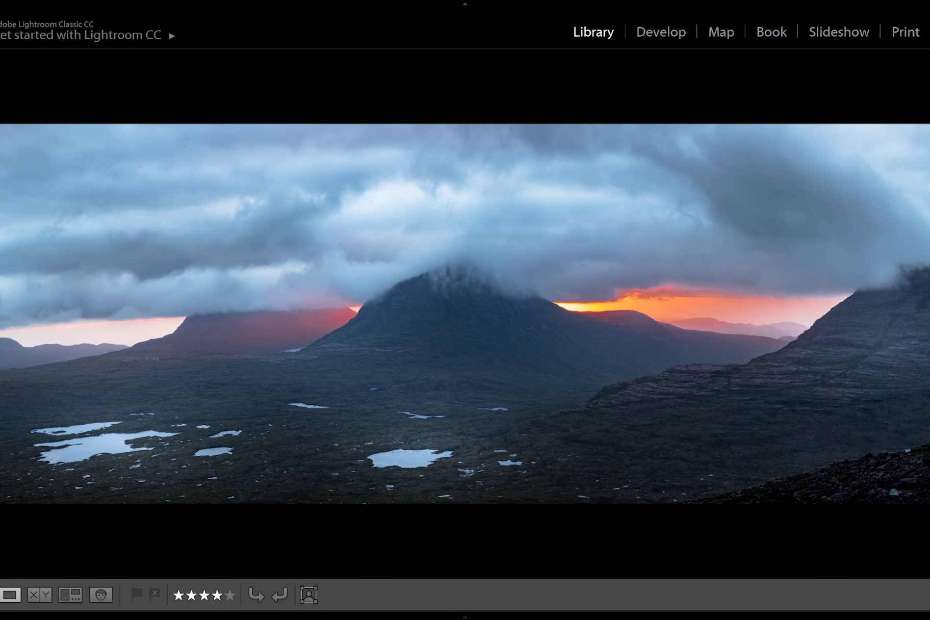
View the other version of the sunset panorama and the golden mountain valley photo in Lightroom
key("Right")
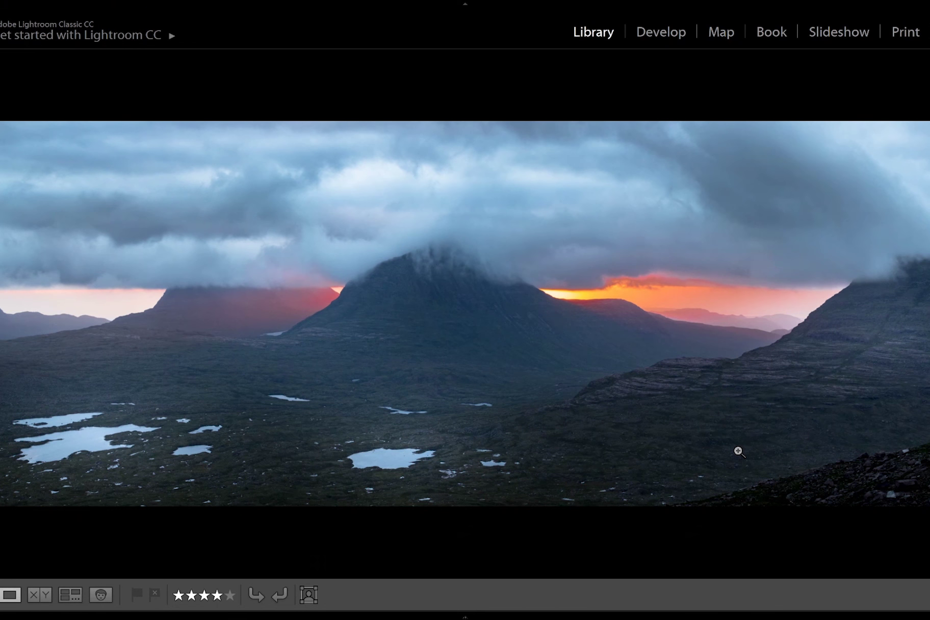
key("Right")
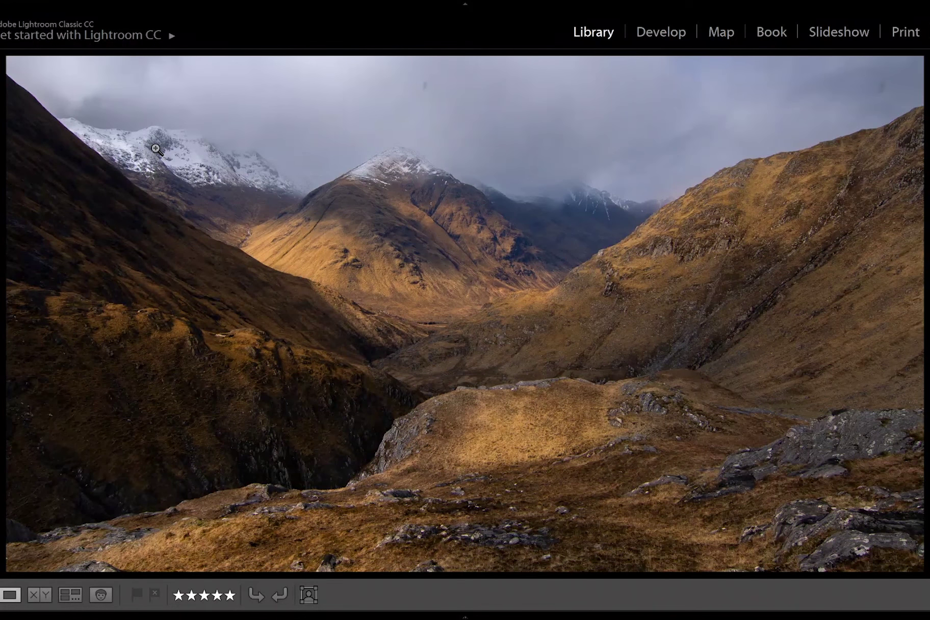